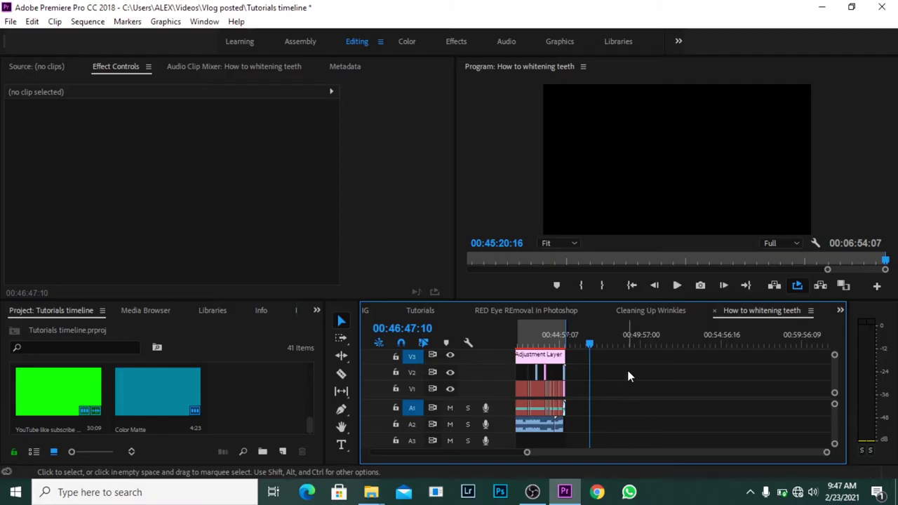
# Step: Import the Sinking audio tut folder from New folder as a bin, then drag its clips onto the timeline
pyautogui.doubleClick(261, 401)
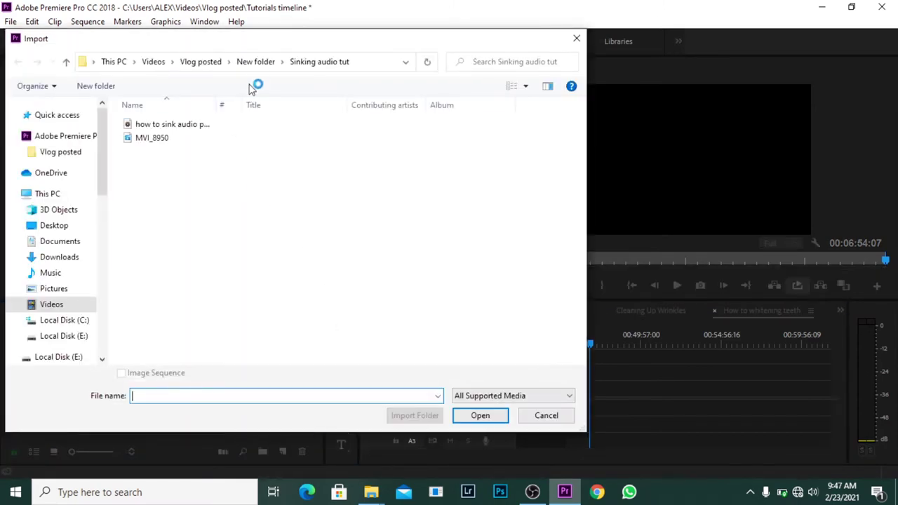
pyautogui.click(256, 64)
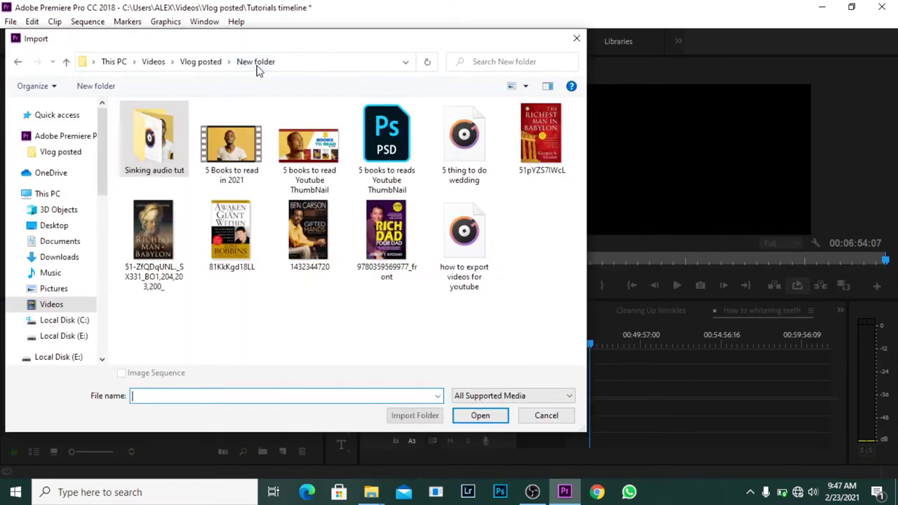
pyautogui.doubleClick(175, 155)
pyautogui.click(156, 142)
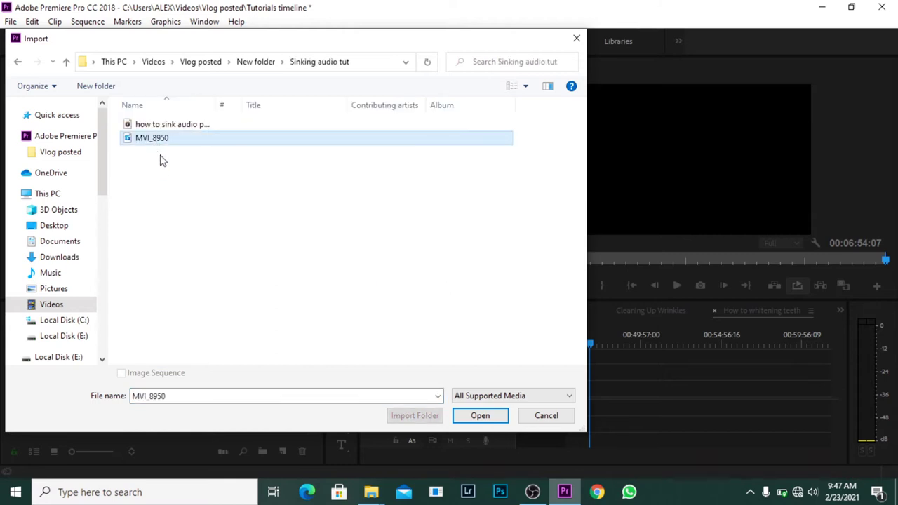
pyautogui.click(165, 124)
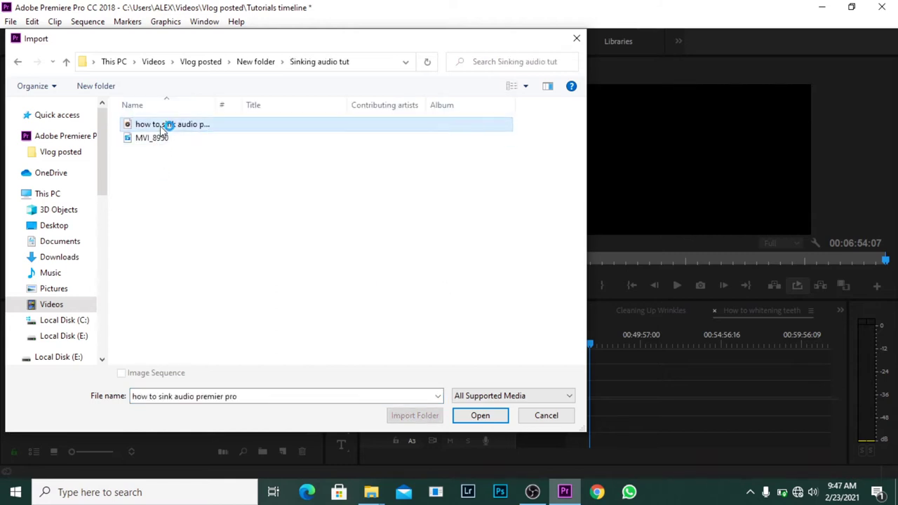
pyautogui.click(272, 63)
pyautogui.click(417, 416)
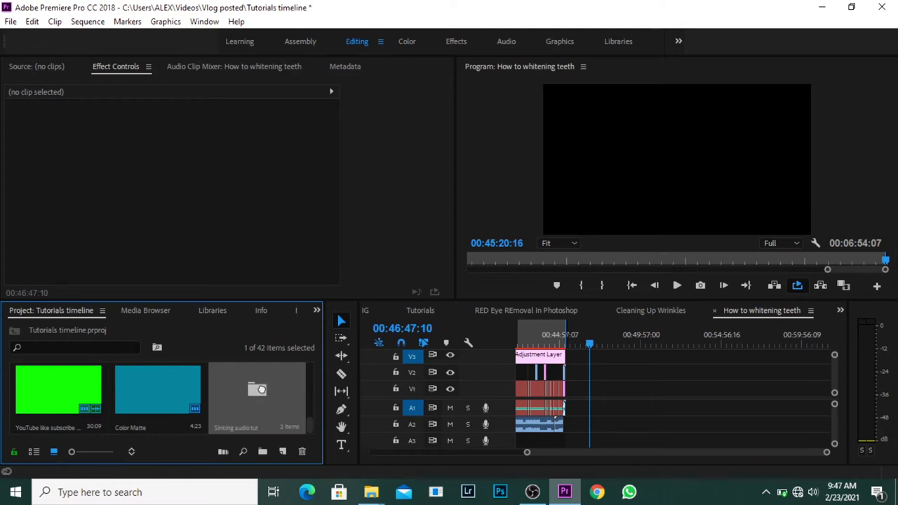
pyautogui.moveTo(260, 391); pyautogui.dragTo(640, 429)
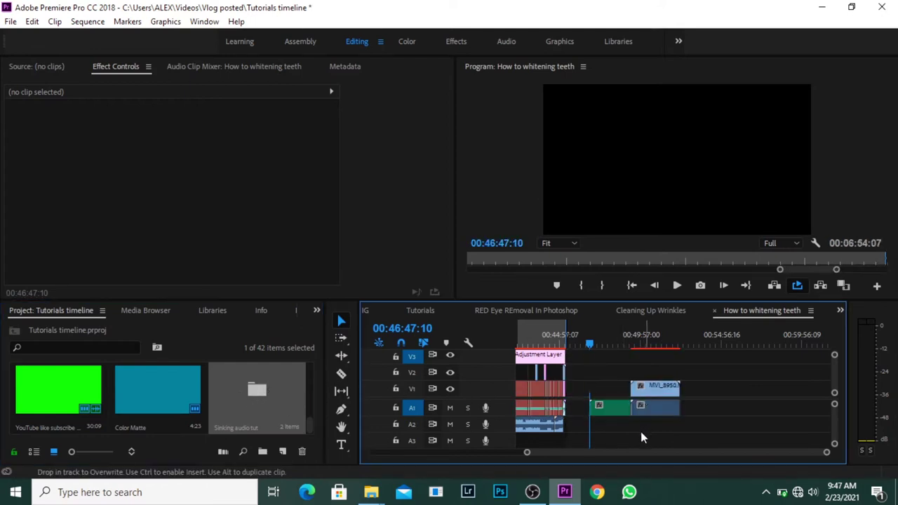
# Step: Check the Sinking audio tut bin's clips and scrub through the MVI_8950 camera footage
pyautogui.doubleClick(261, 402)
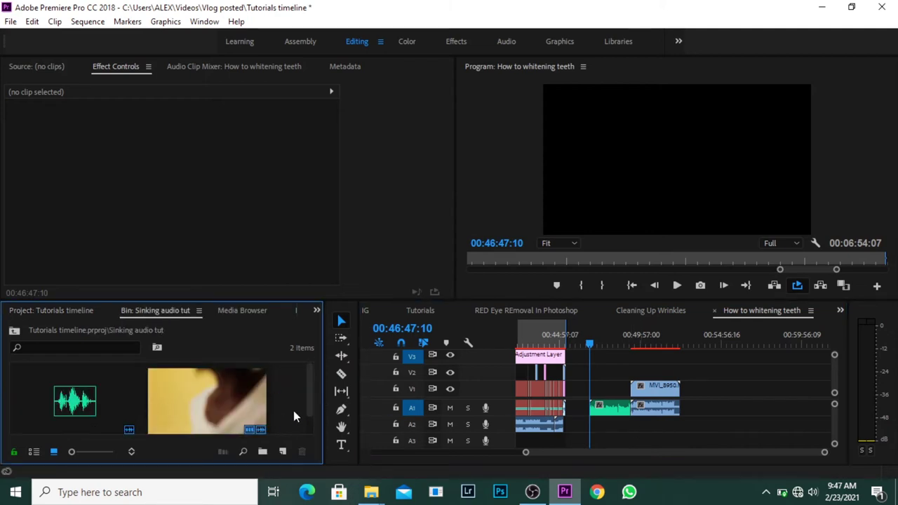
pyautogui.click(14, 329)
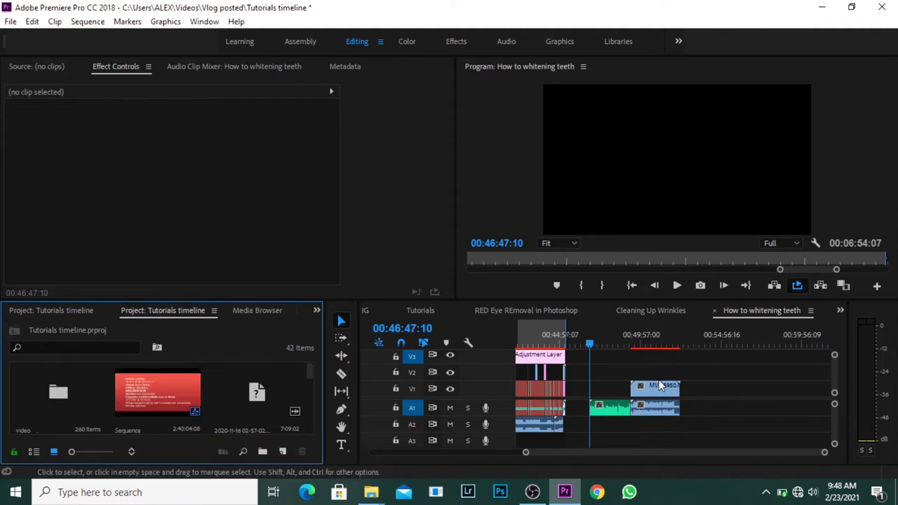
pyautogui.click(619, 410)
pyautogui.click(612, 338)
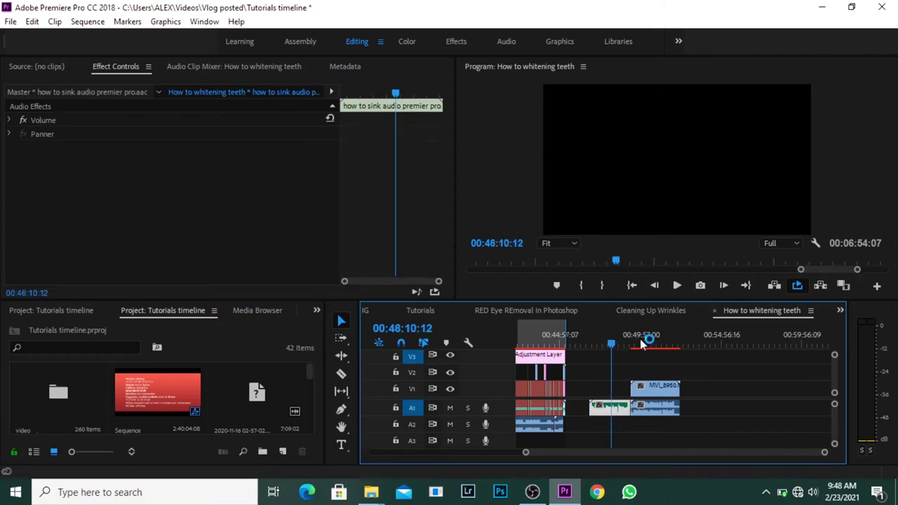
pyautogui.click(645, 343)
pyautogui.moveTo(644, 345)
pyautogui.mouseDown()
pyautogui.moveTo(652, 346)
pyautogui.moveTo(645, 344)
pyautogui.mouseUp()
# Step: Move the separately recorded audio clip down to track A2 beneath MVI_8950
pyautogui.moveTo(620, 410); pyautogui.dragTo(661, 427)
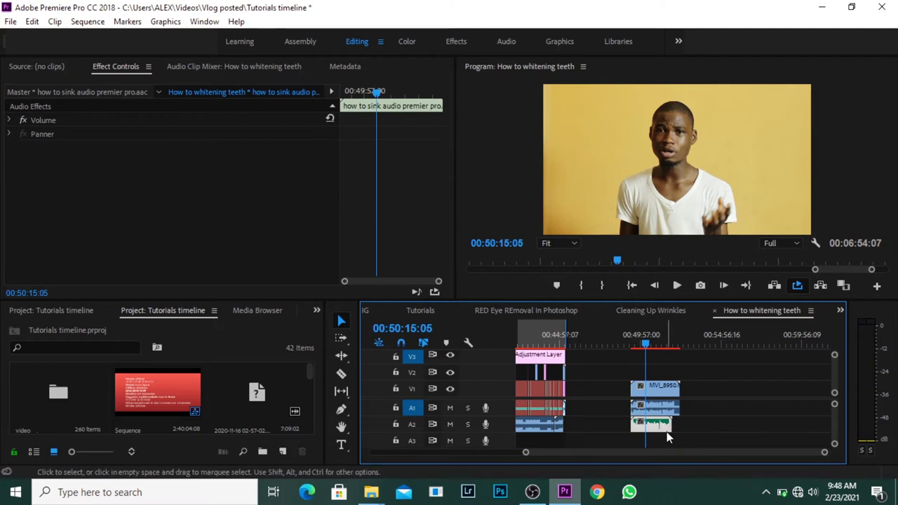
pyautogui.moveTo(666, 431); pyautogui.dragTo(655, 400)
pyautogui.click(654, 401)
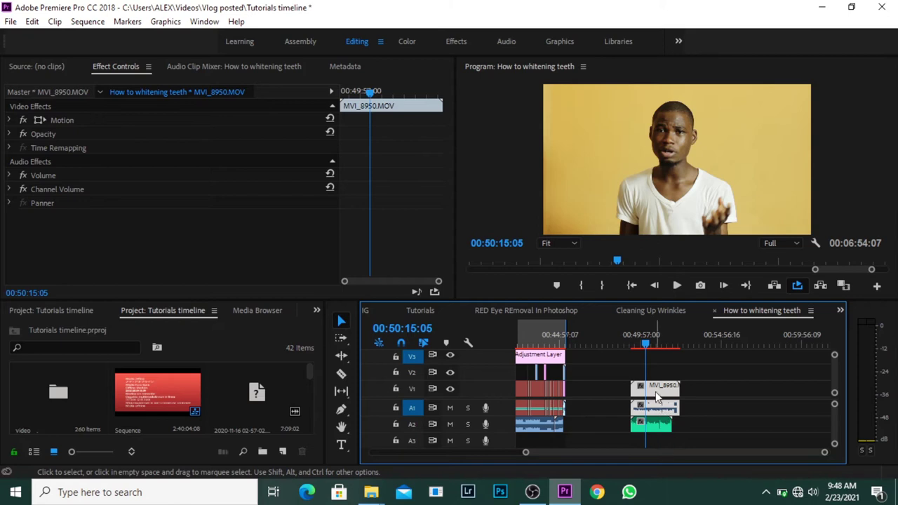
pyautogui.click(664, 429)
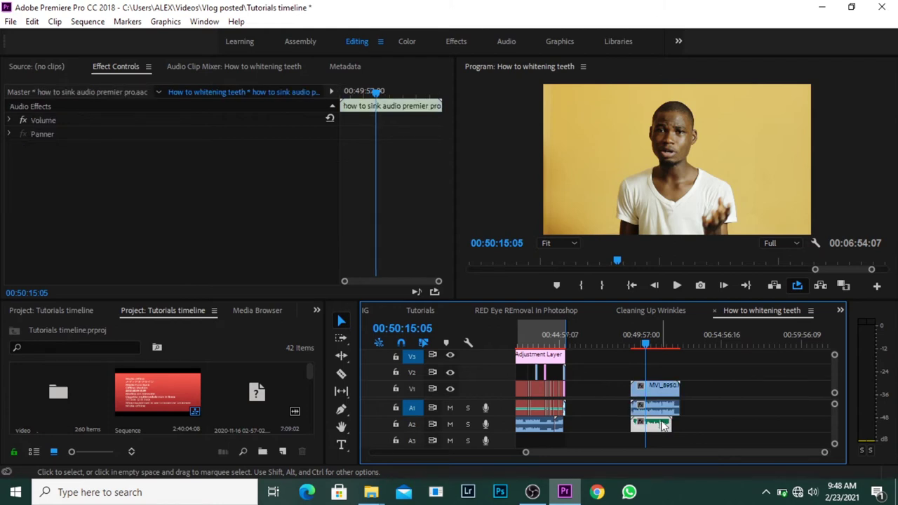
pyautogui.click(665, 412)
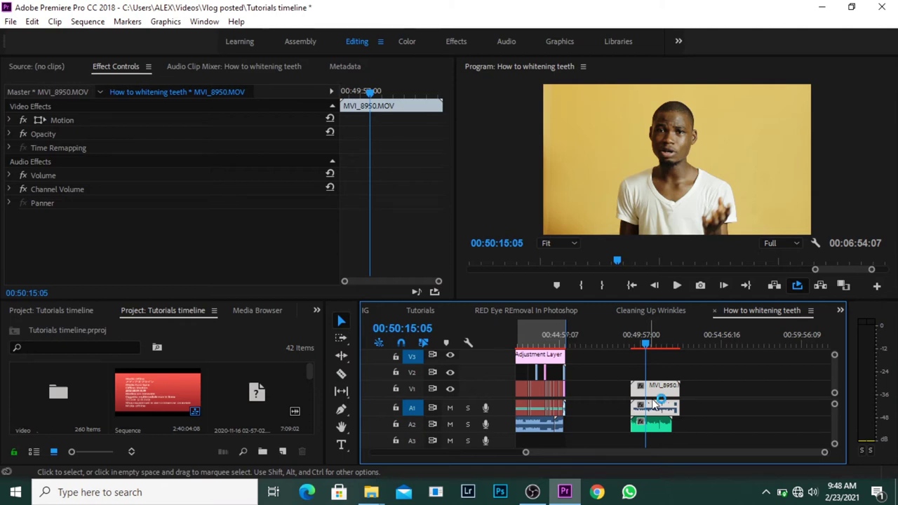
# Step: Unlink the MVI_8950 clip's camera audio from its video, then reselect both
pyautogui.rightClick(671, 412)
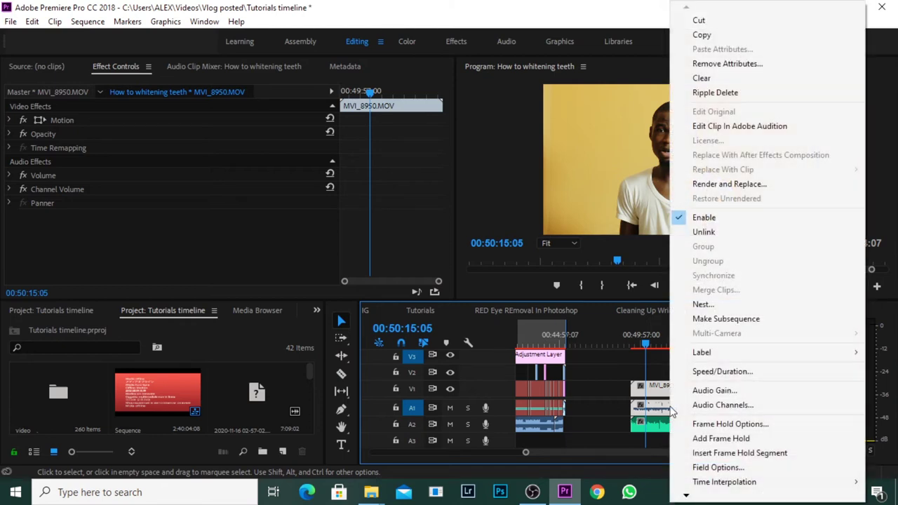
pyautogui.click(715, 234)
pyautogui.click(666, 408)
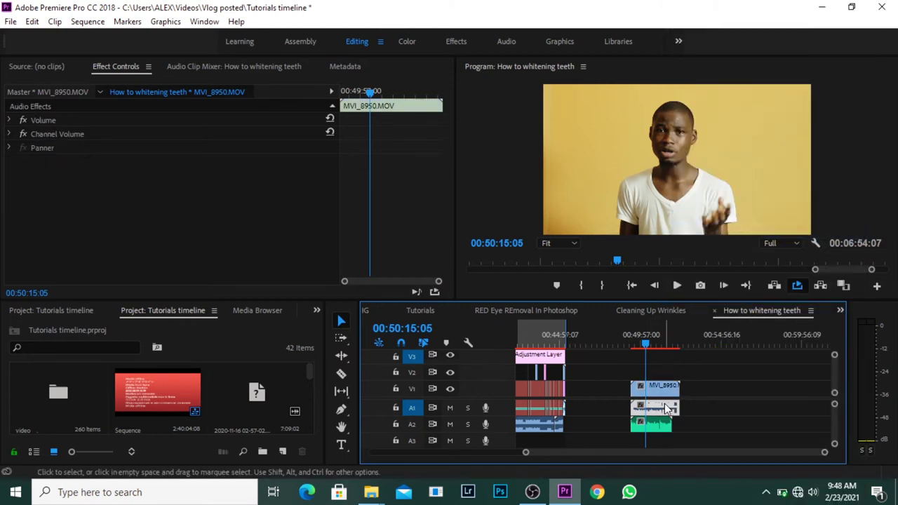
pyautogui.click(673, 410)
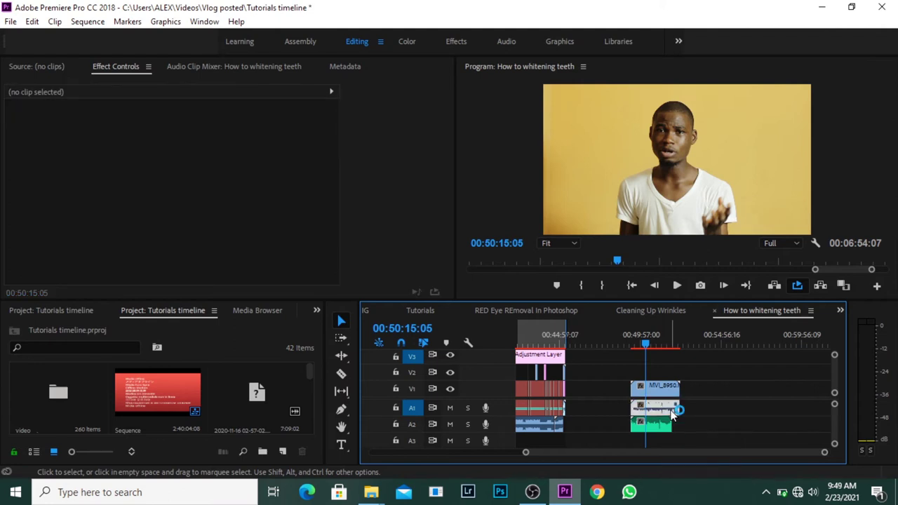
pyautogui.click(674, 411)
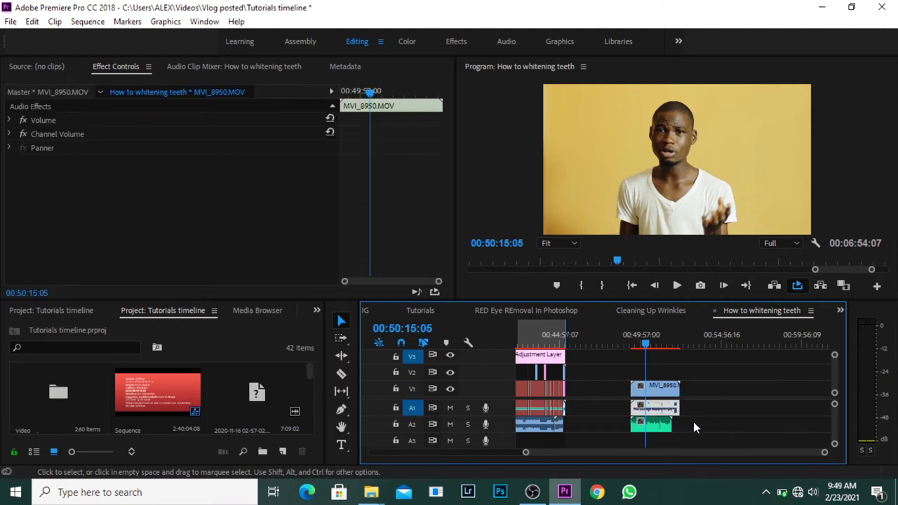
pyautogui.click(697, 423)
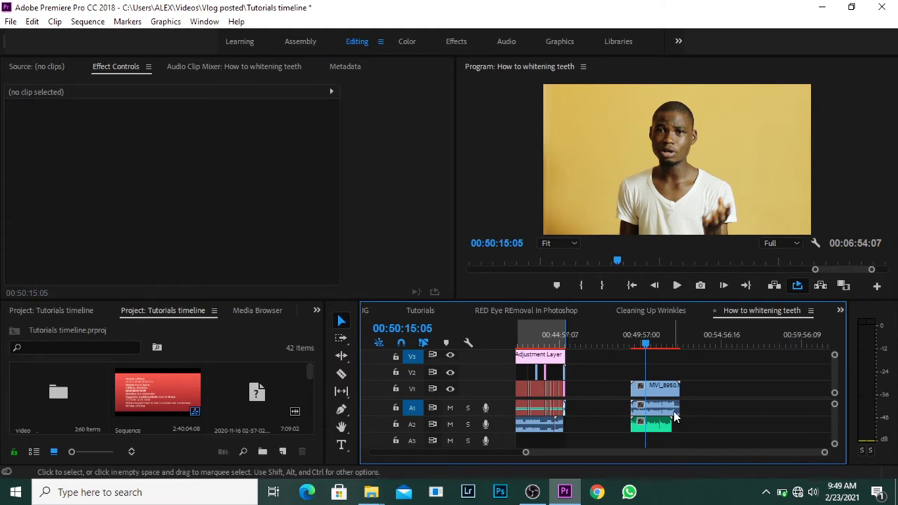
pyautogui.click(674, 411)
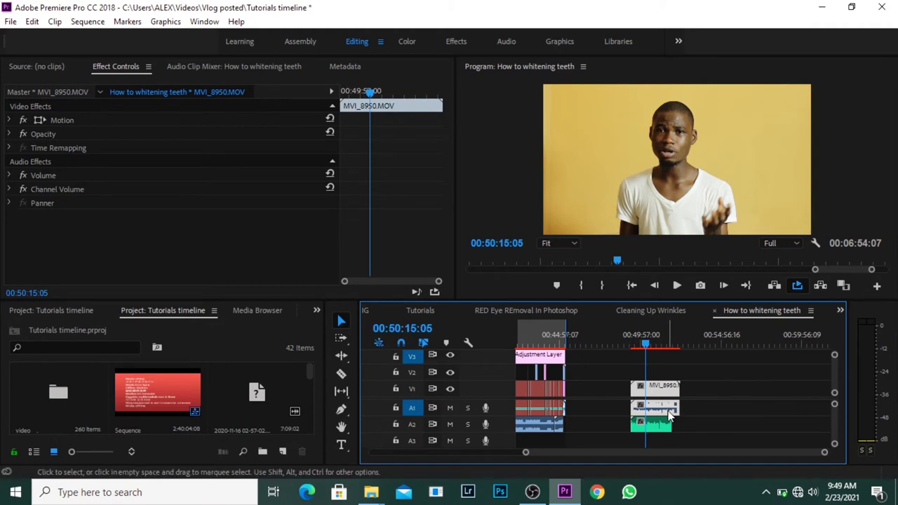
# Step: Load MVI_8950 in the Source monitor and align the separate audio clip beneath it
pyautogui.doubleClick(665, 408)
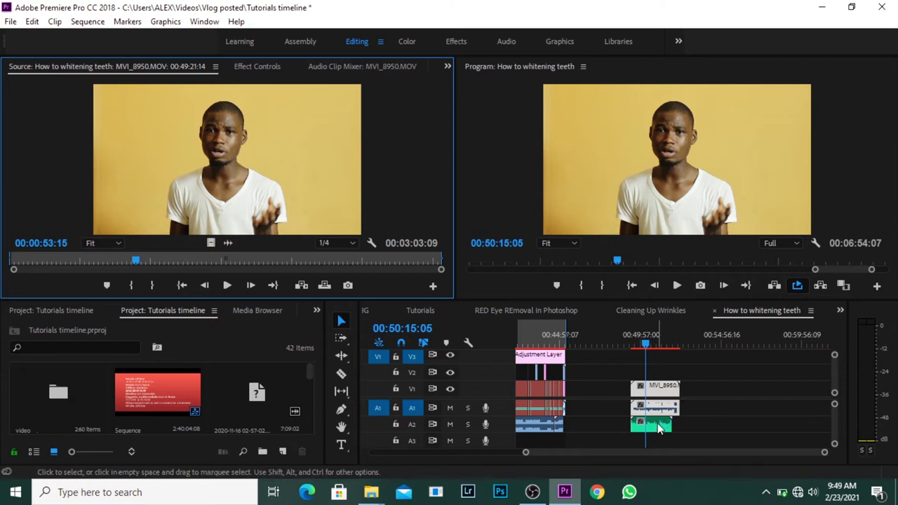
pyautogui.click(659, 429)
pyautogui.moveTo(659, 429); pyautogui.dragTo(657, 428)
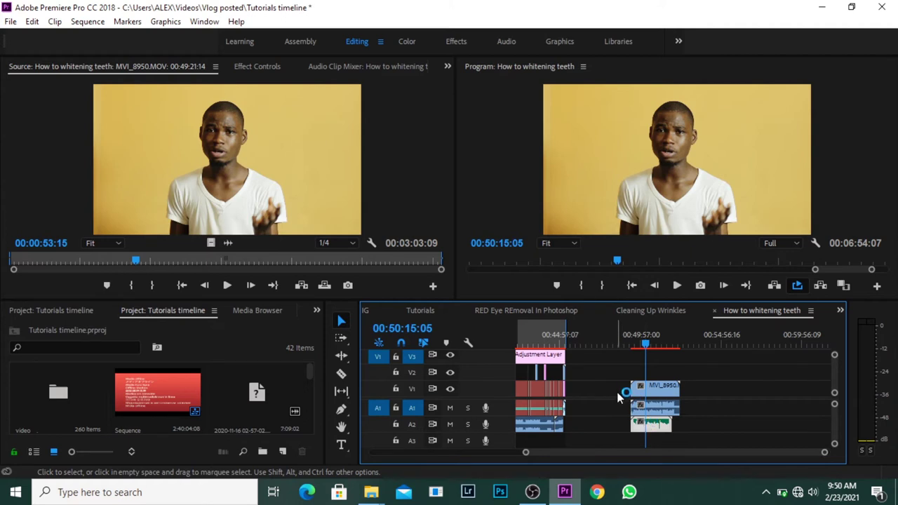
pyautogui.rightClick(663, 406)
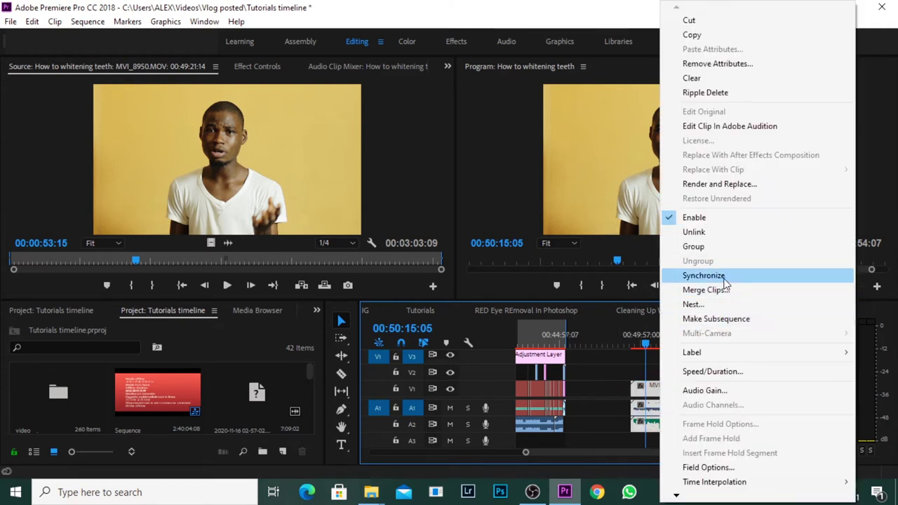
# Step: Synchronize the clips using Audio as the sync point on Track Channel 1
pyautogui.click(703, 275)
pyautogui.click(368, 273)
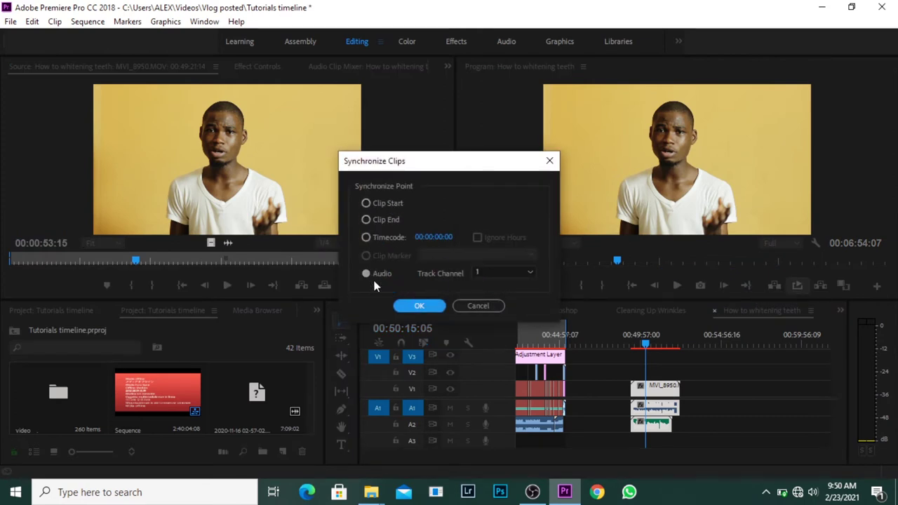
pyautogui.click(369, 205)
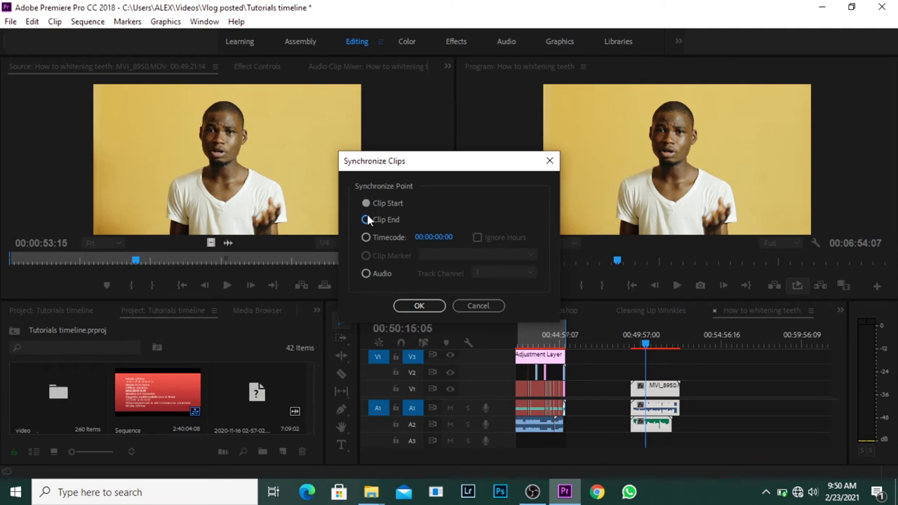
pyautogui.click(366, 235)
pyautogui.click(366, 274)
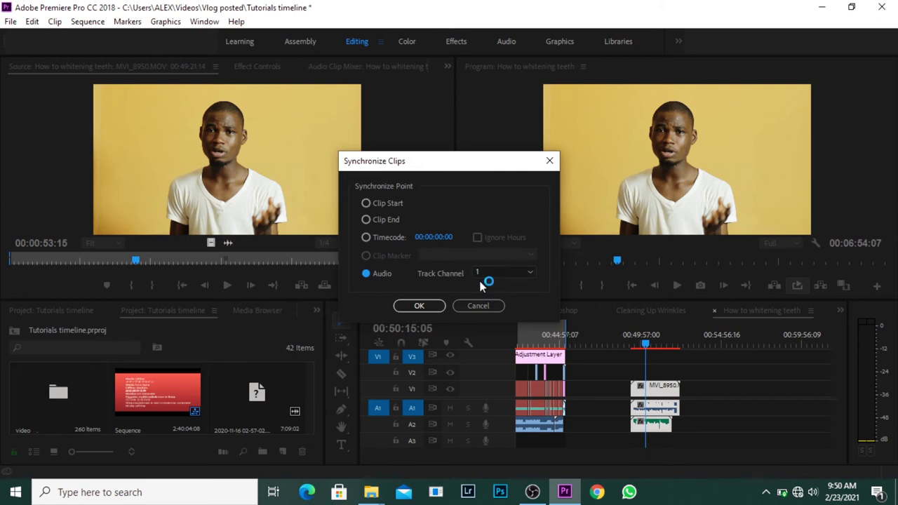
pyautogui.click(436, 305)
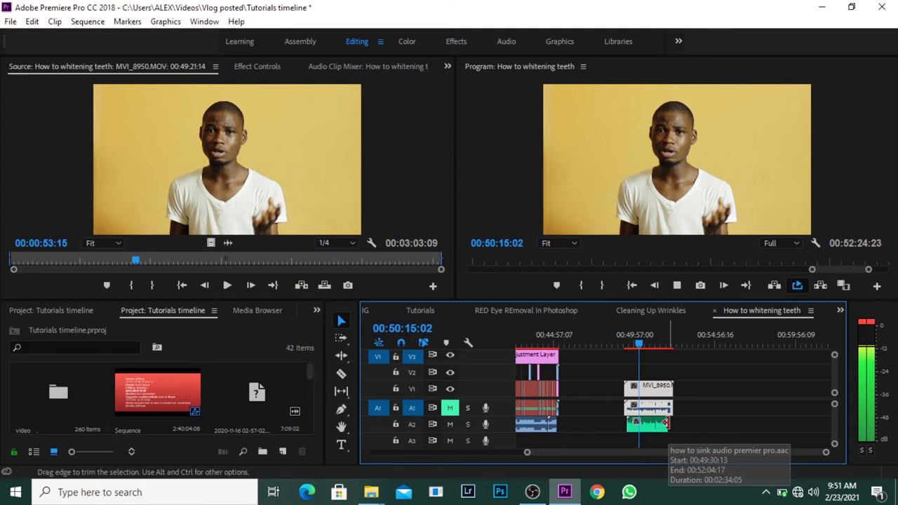
# Step: Link the MVI_8950 video with the synced separate audio clip
pyautogui.click(661, 413)
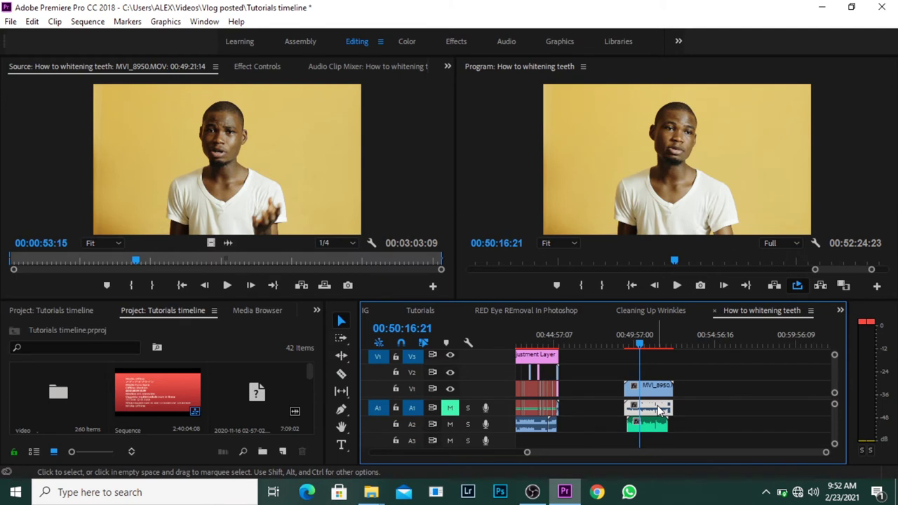
pyautogui.moveTo(690, 431); pyautogui.dragTo(654, 390)
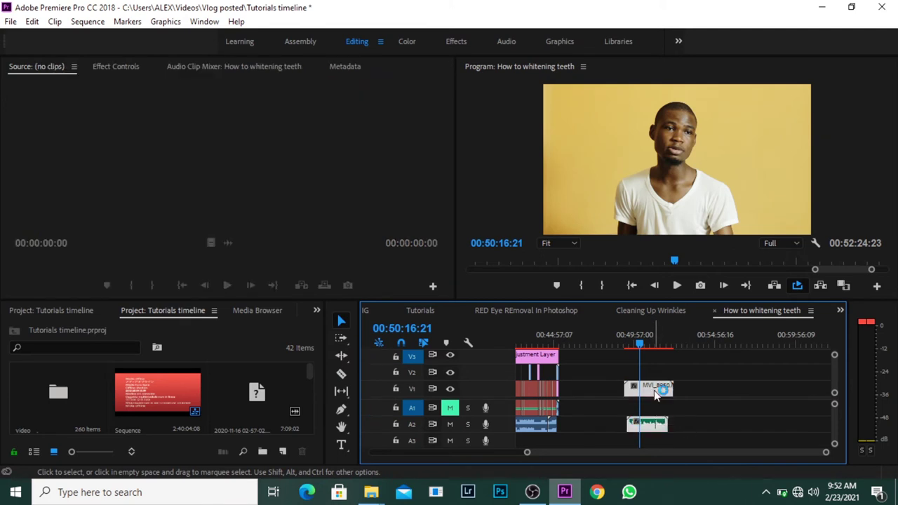
pyautogui.rightClick(653, 390)
pyautogui.click(683, 231)
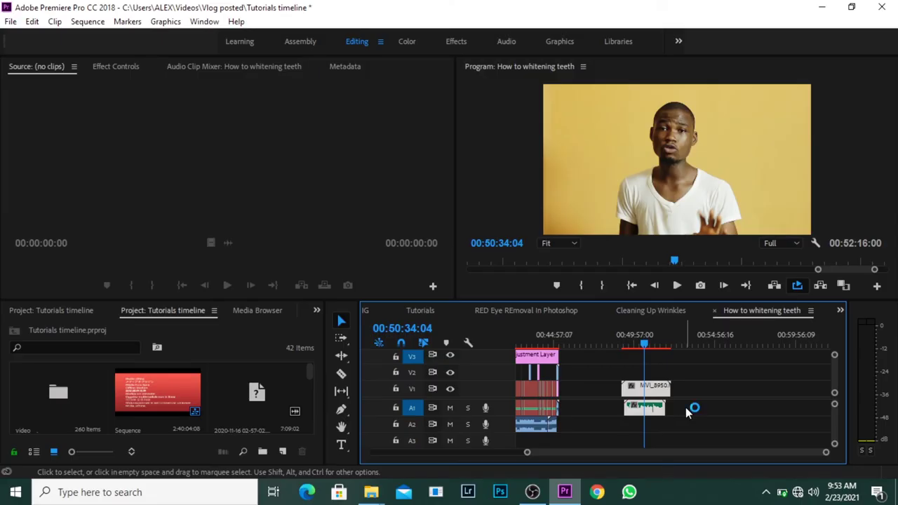
# Step: Play back the linked clip to check the audio sync
pyautogui.click(647, 412)
pyautogui.press('space')
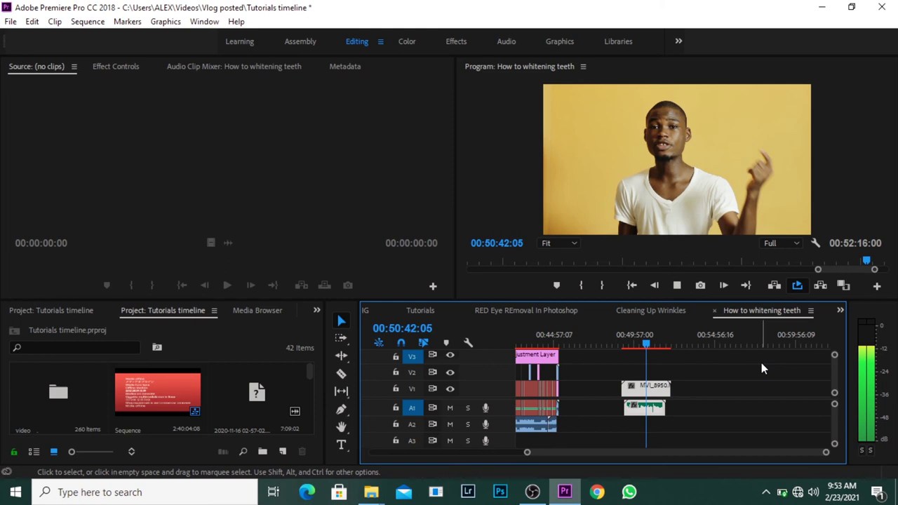
pyautogui.press('space')
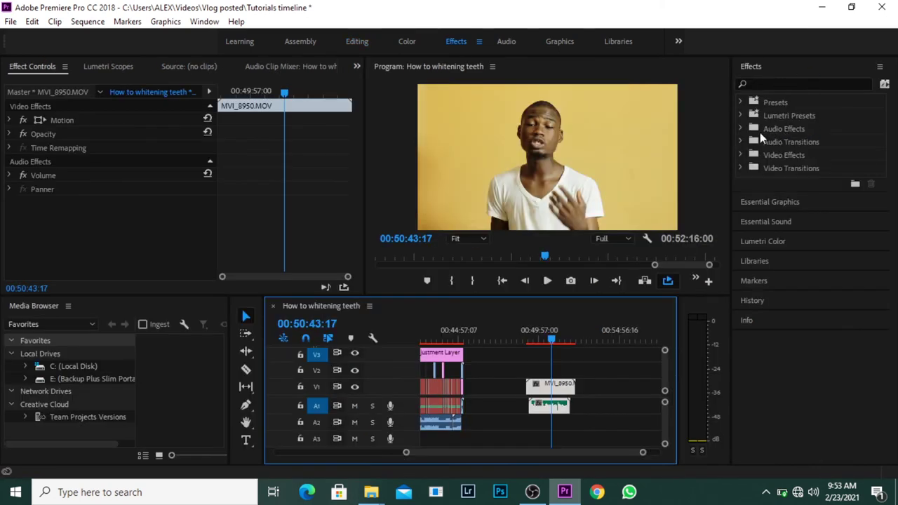
# Step: Drag Adaptive Noise Reduction from Audio Effects onto the A1 audio clip
pyautogui.click(742, 128)
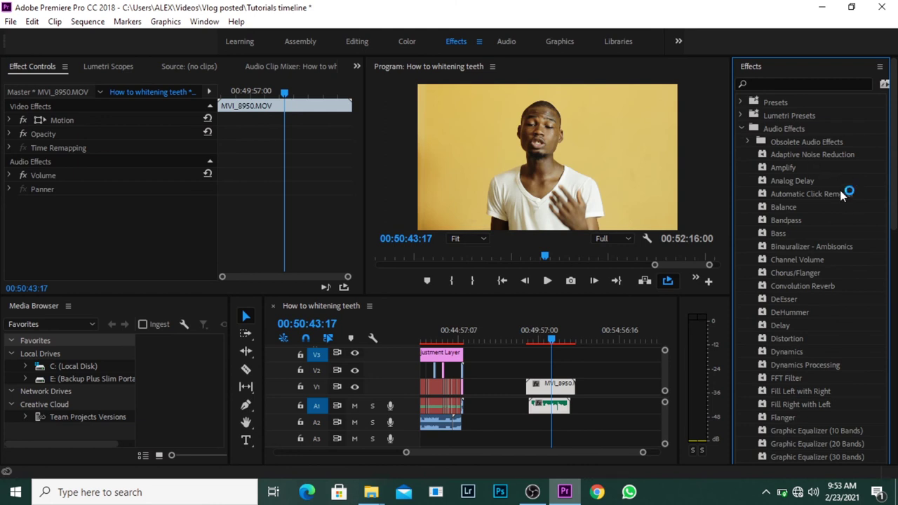
pyautogui.click(764, 157)
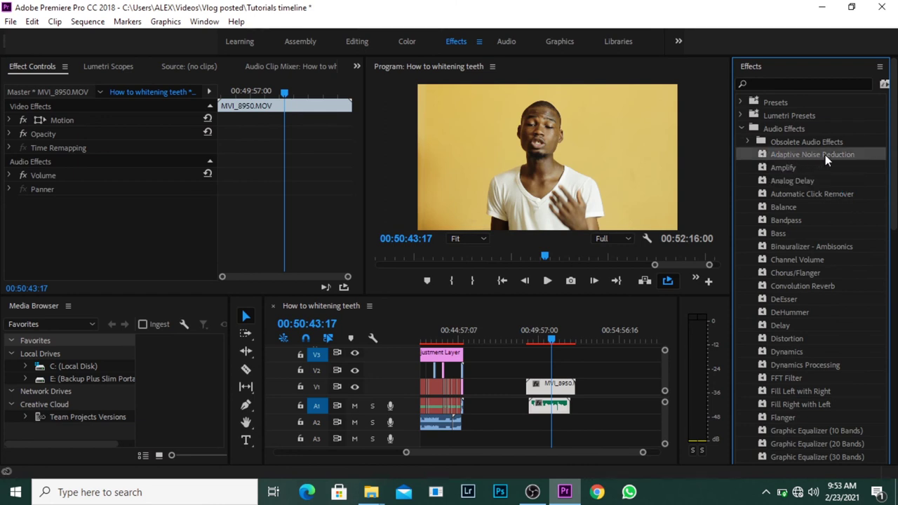
pyautogui.moveTo(764, 157); pyautogui.dragTo(547, 406)
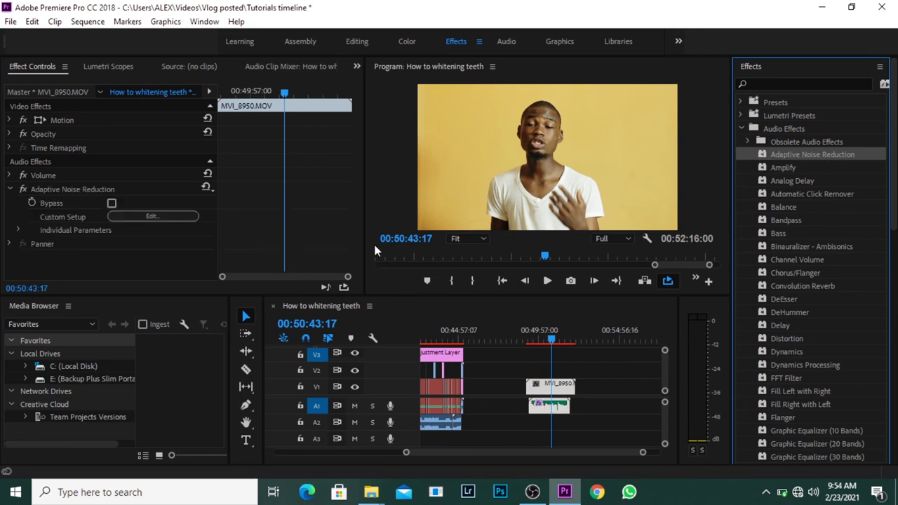
# Step: Choose the Heavy Noise Reduction preset in the Clip Fx Editor, then play the cleaned audio
pyautogui.click(150, 215)
pyautogui.click(393, 155)
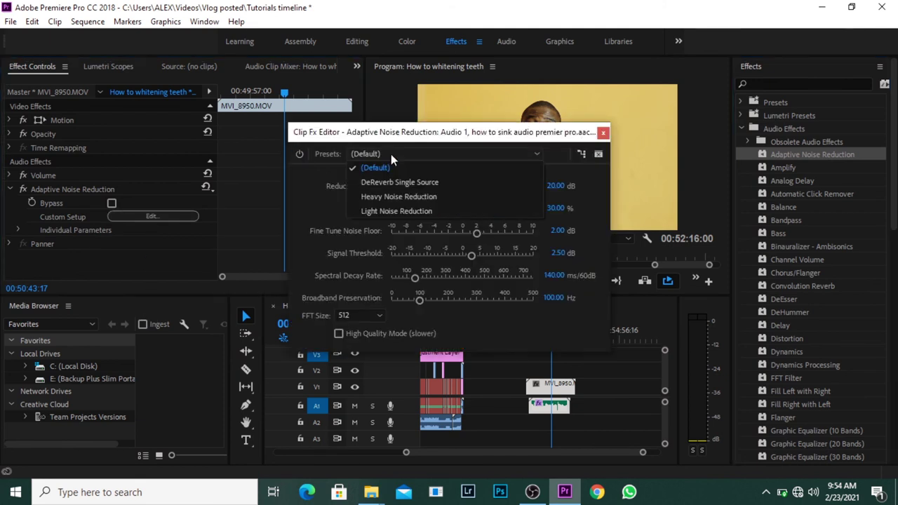
pyautogui.click(430, 198)
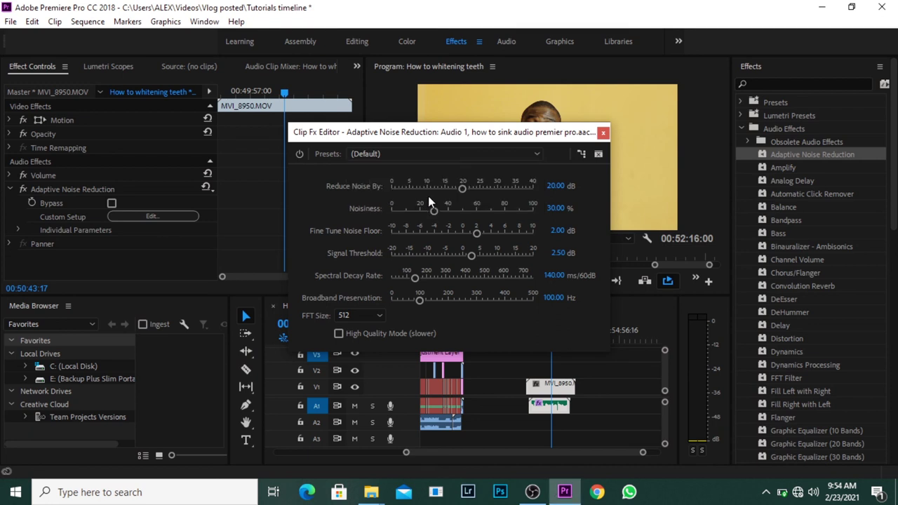
pyautogui.click(601, 135)
pyautogui.press('space')
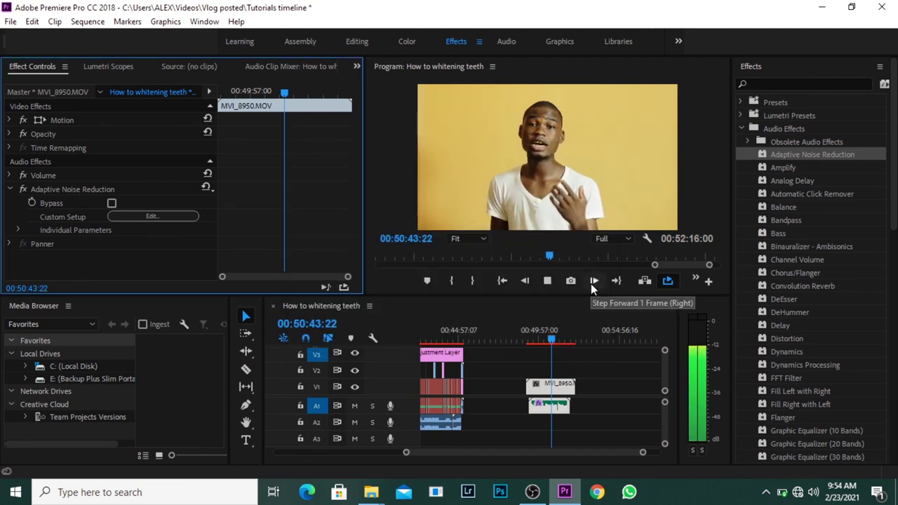